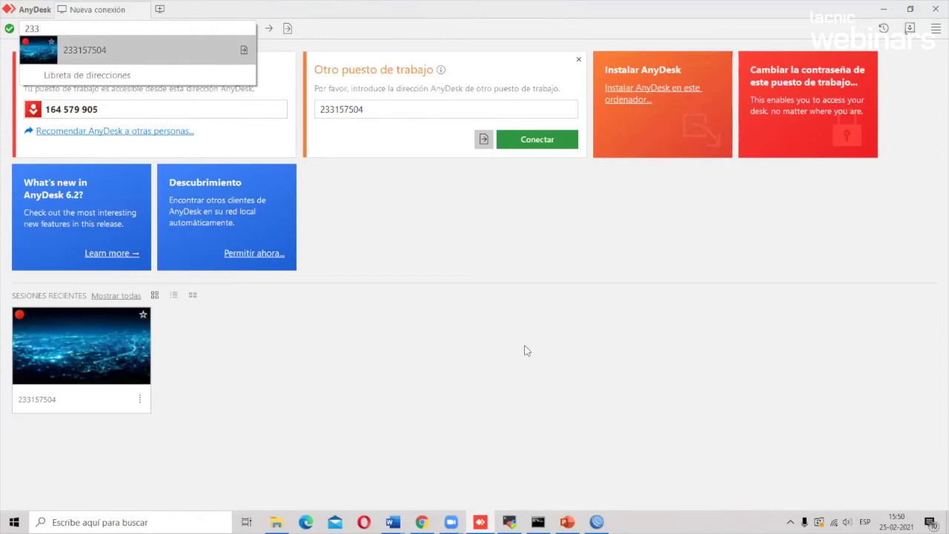
- Retry the connection to the remote workstation
click(508, 332)
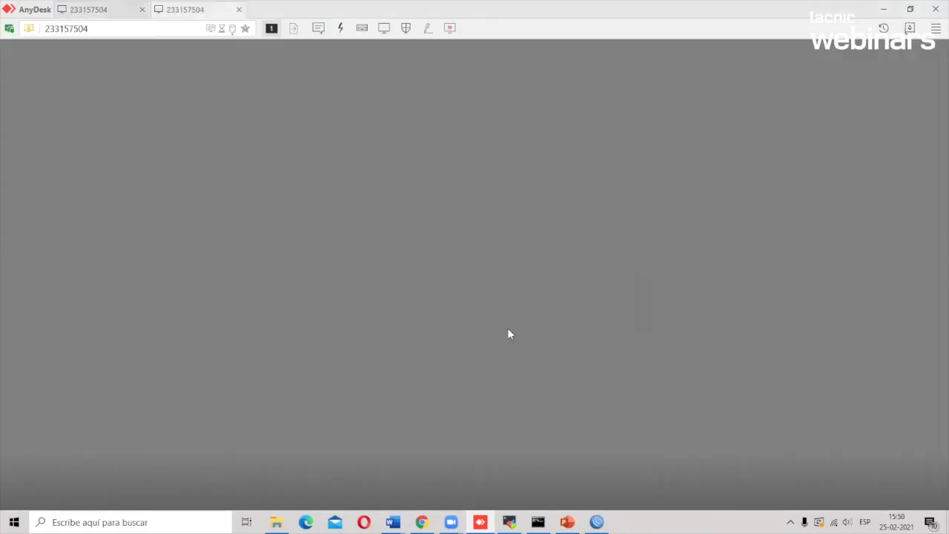
click(509, 333)
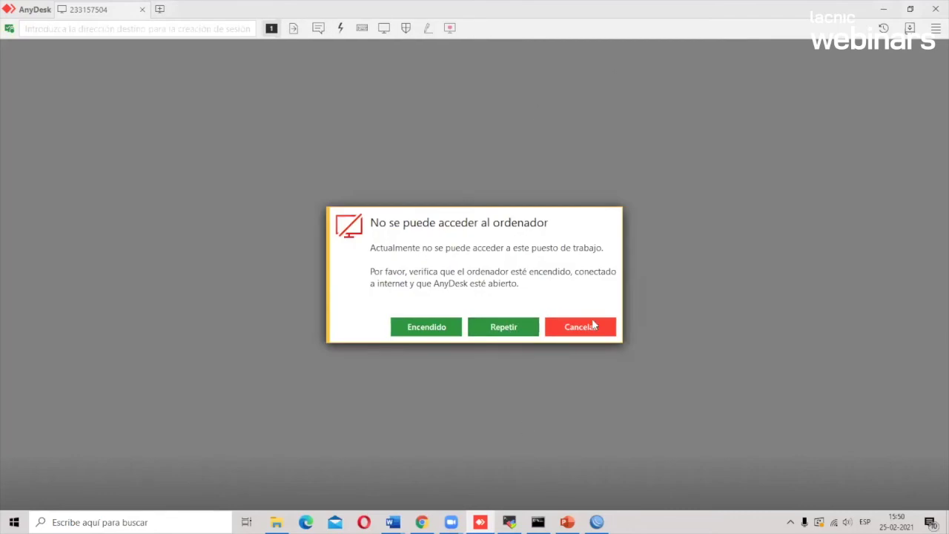
click(505, 331)
click(498, 327)
click(500, 330)
- Start a new session to the recently used remote workstation by looking up its address, and bring its desktop into view
click(113, 31)
text(233)
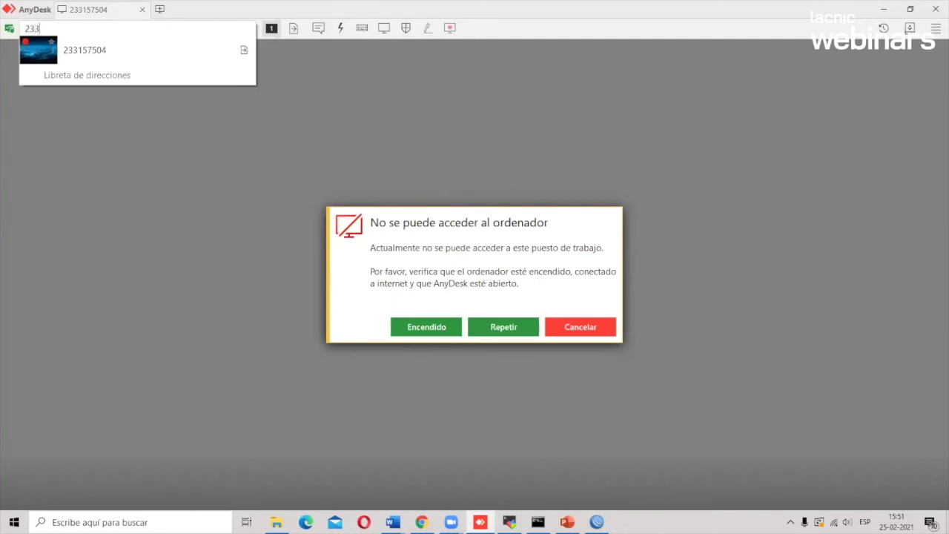
click(142, 50)
key(alt+Tab)
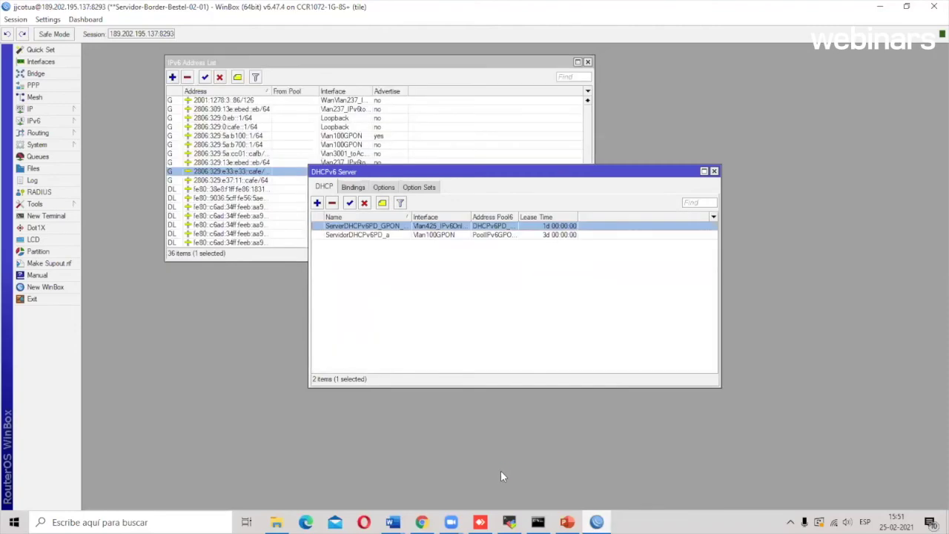
key(alt+Tab)
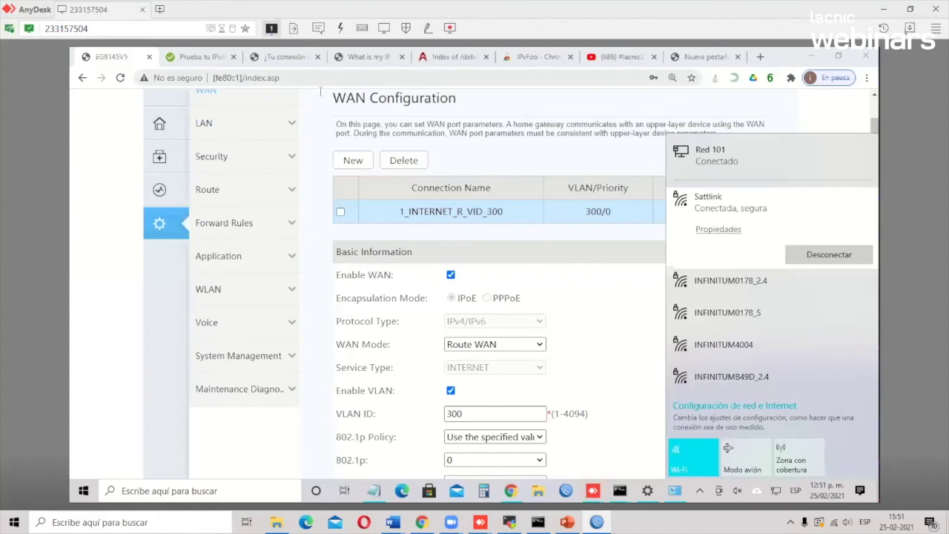
- Load the router's root page at [fe80::1] in the remote browser, without the index.asp path
drag(242, 78, 286, 79)
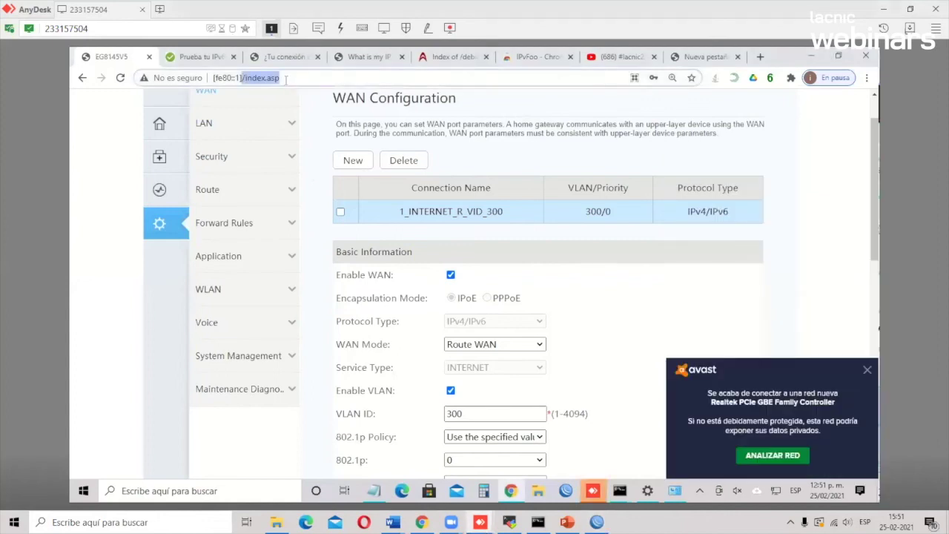
key(BackSpace)
key(Return)
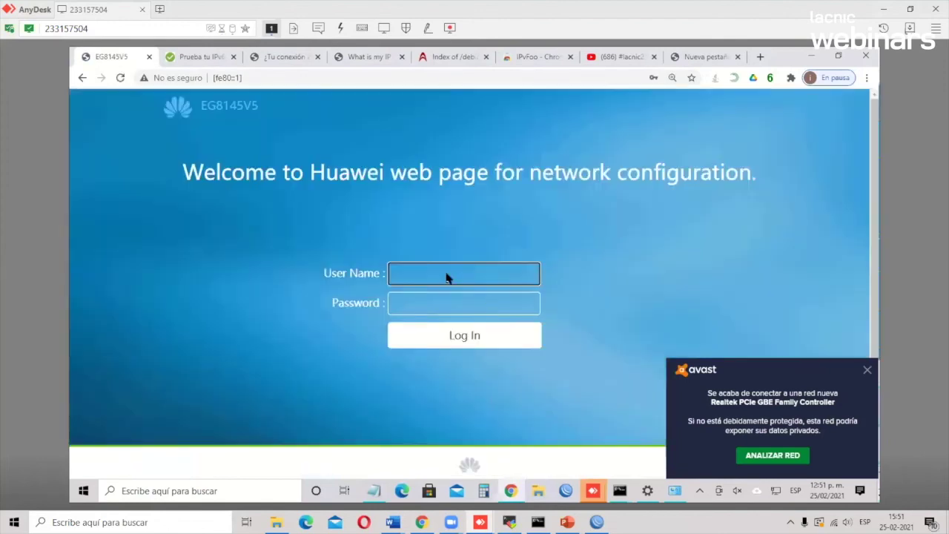
- Log in to the Huawei router as Epadmin with the saved password
click(445, 274)
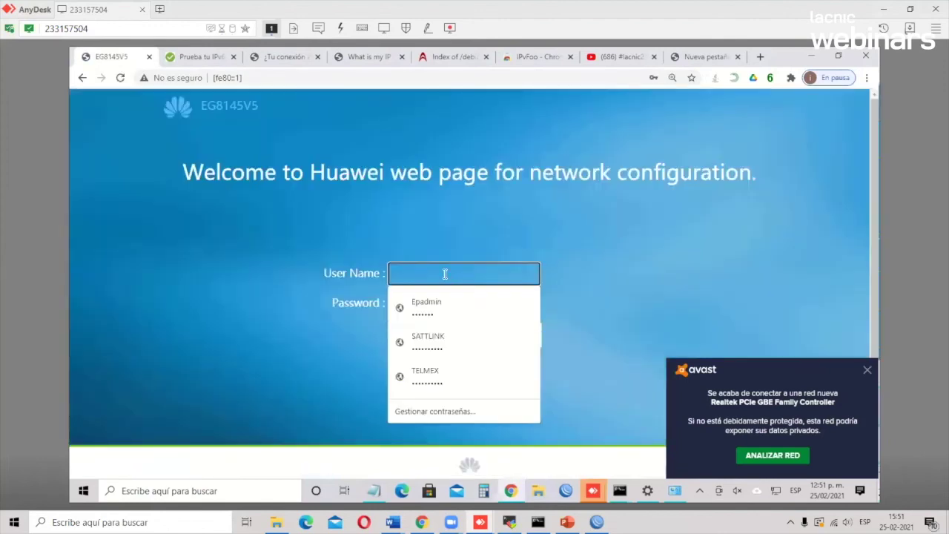
text(Epadmin)
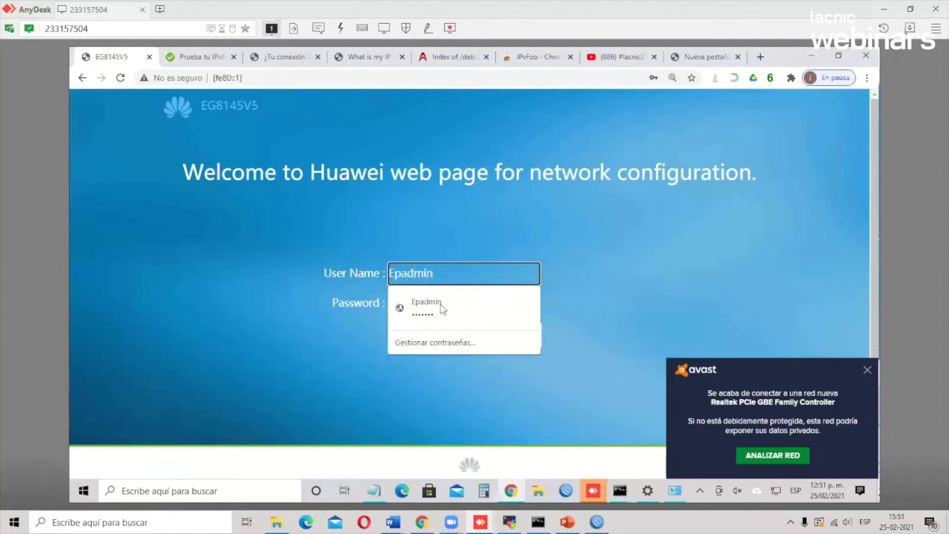
click(441, 308)
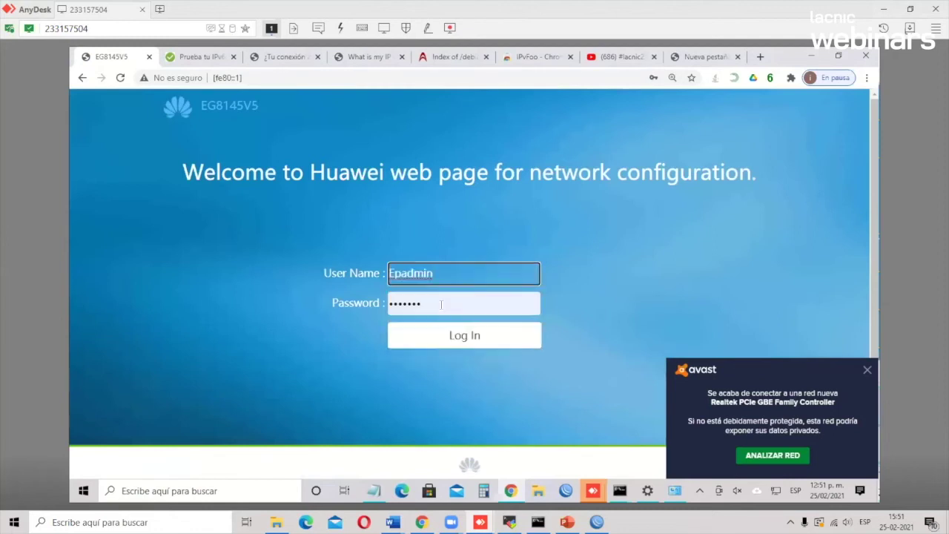
click(476, 336)
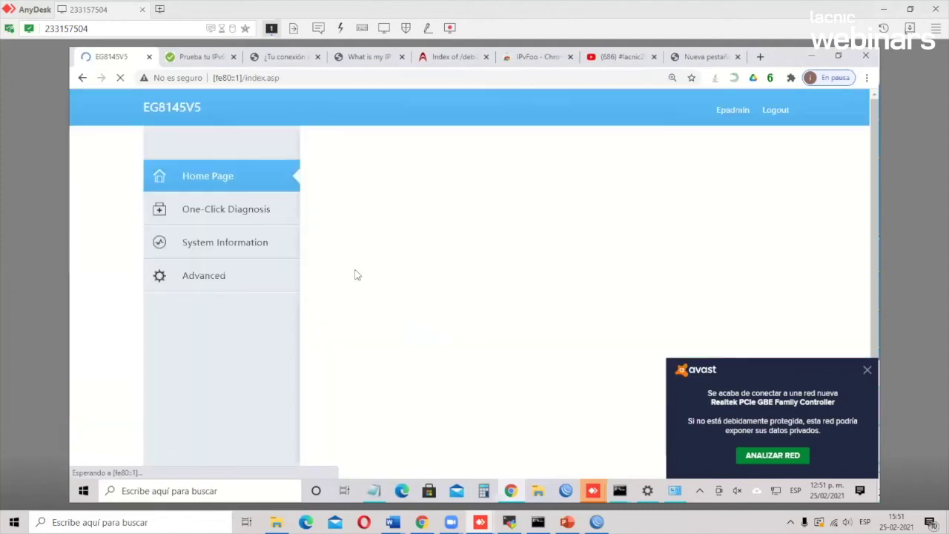
- Open the advanced WAN configuration and examine the basic, IPv4 and IPv6 settings of connection 1_INTERNET_R_VID_300
click(249, 280)
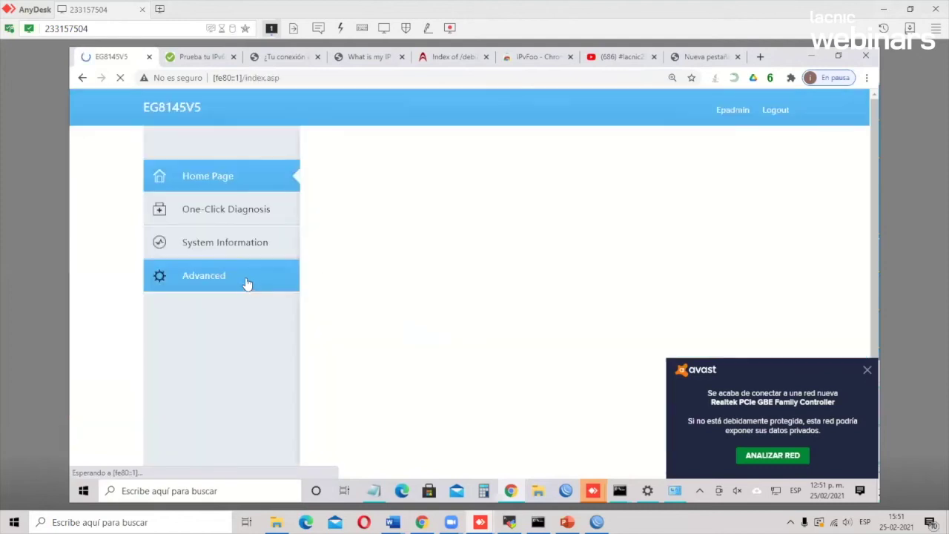
click(865, 371)
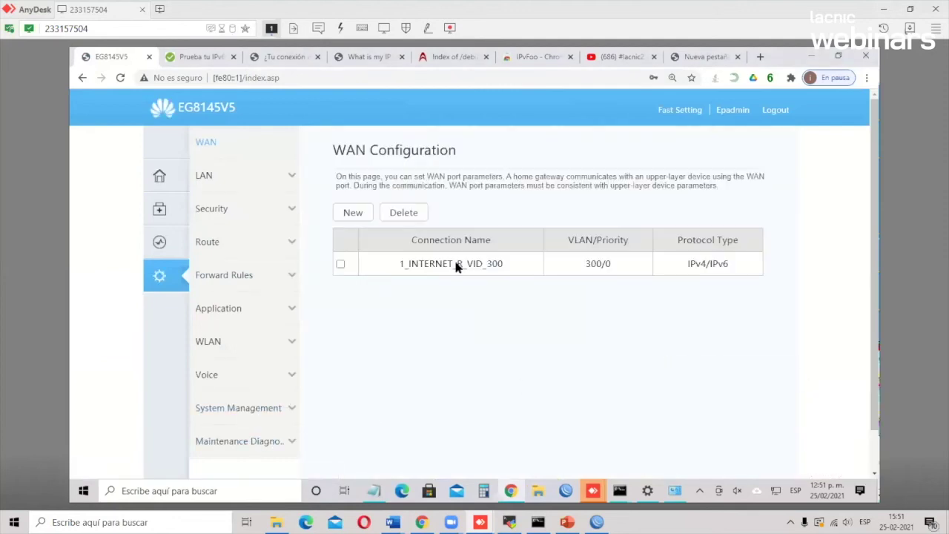
click(489, 263)
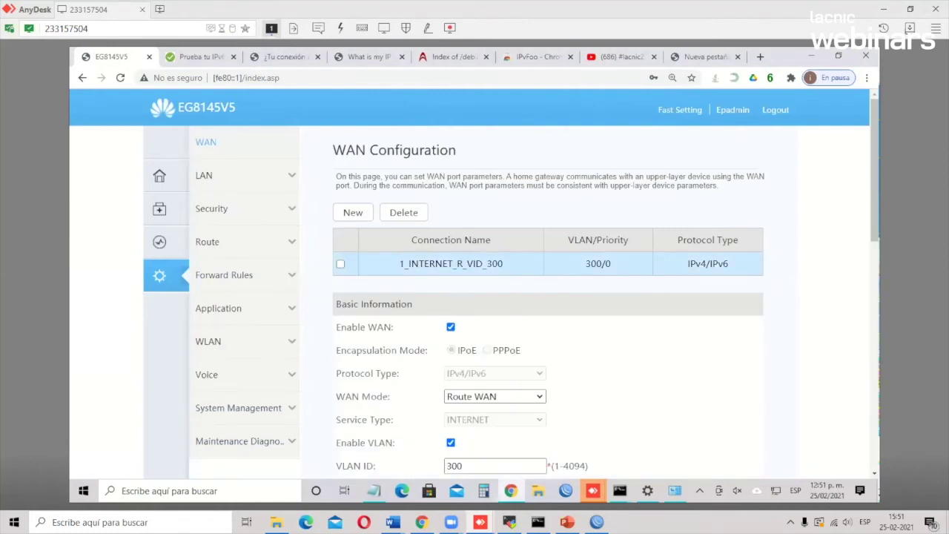
mouse_move(511, 491)
scroll(511, 334, down, 1)
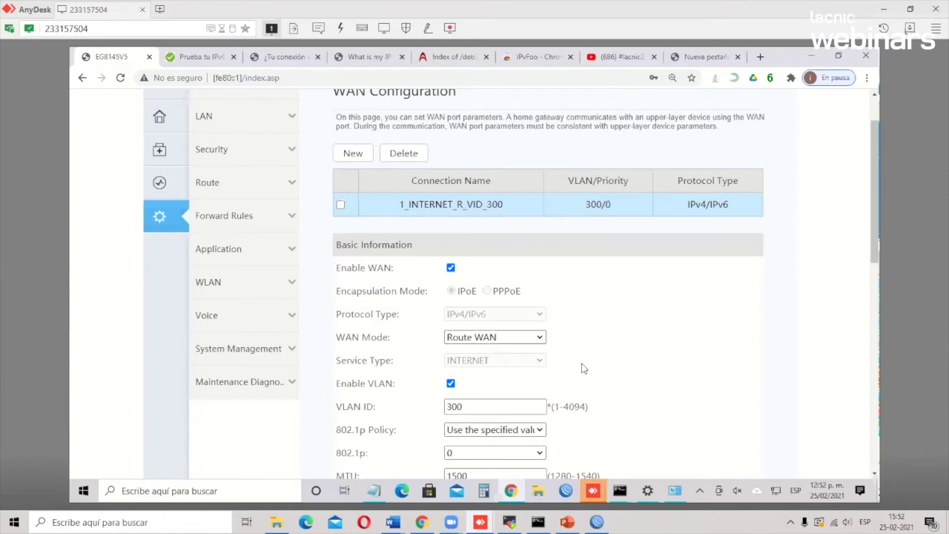
scroll(578, 359, down, 3)
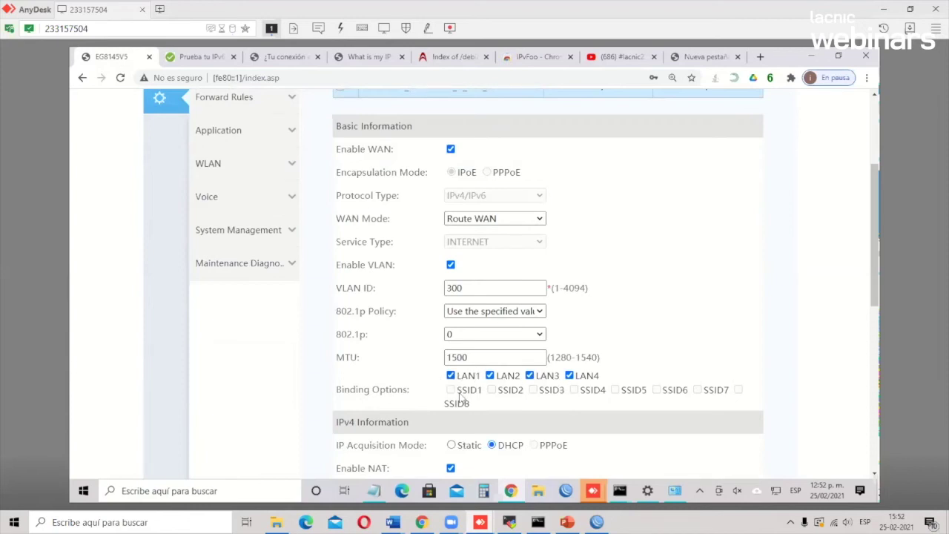
scroll(460, 395, down, 8)
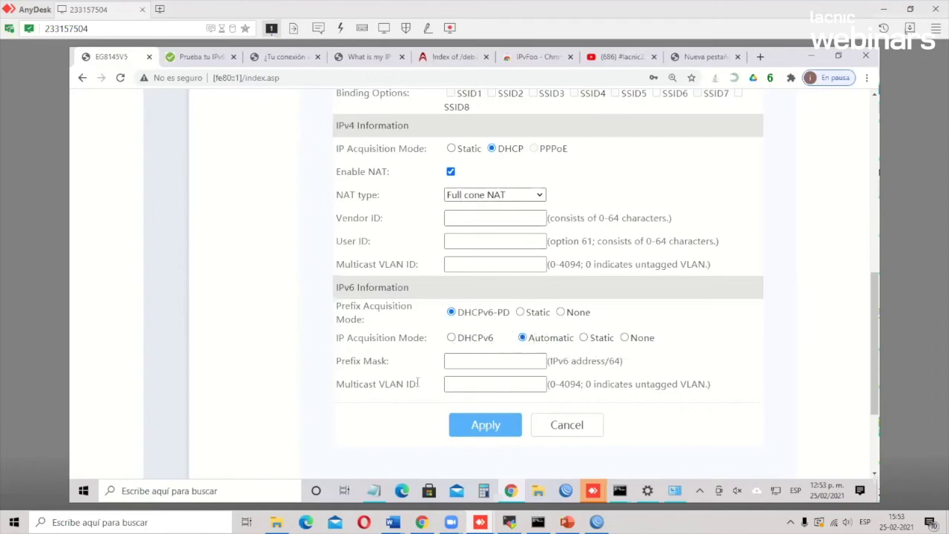
scroll(417, 383, up, 6)
scroll(418, 382, up, 1)
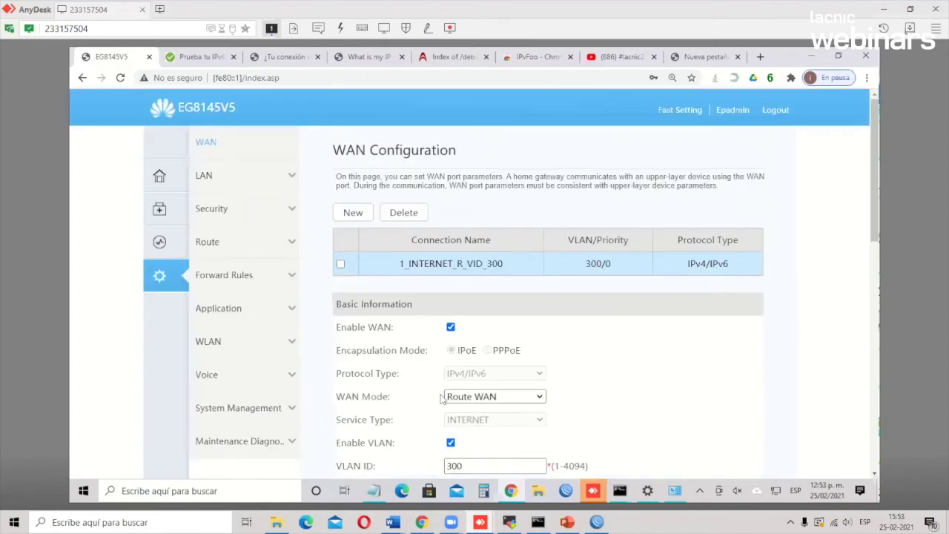
- Open the WAN status under System Information and examine the delegated IPv6 prefix and the WAN IPv6 address
click(169, 250)
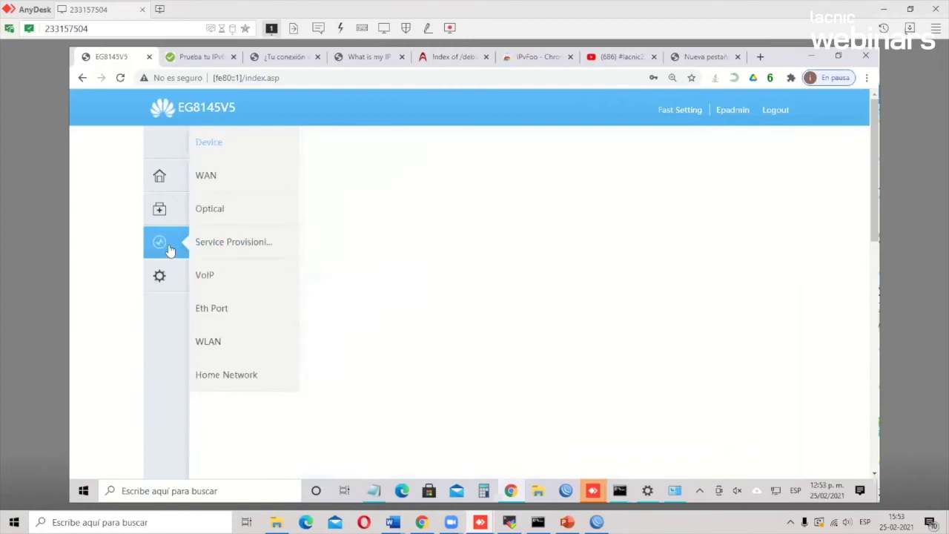
click(218, 181)
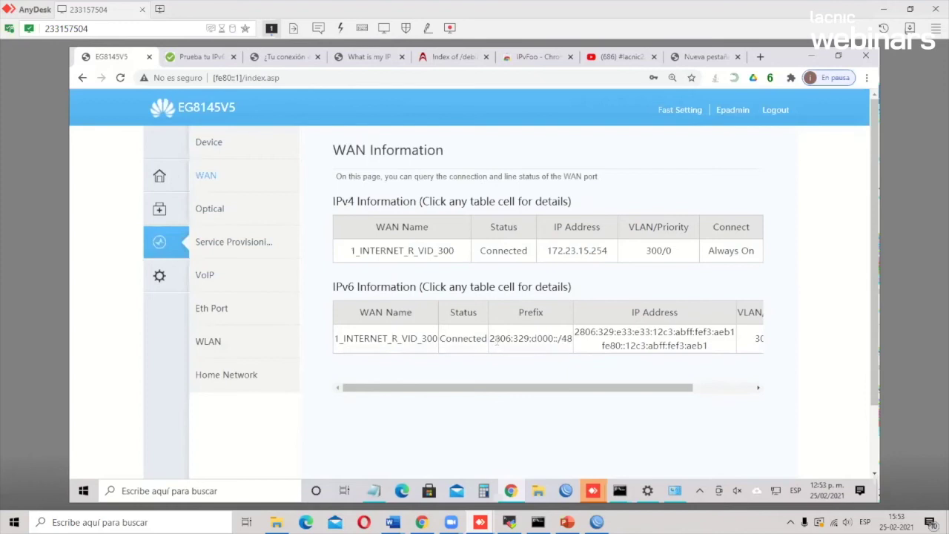
drag(490, 338, 575, 341)
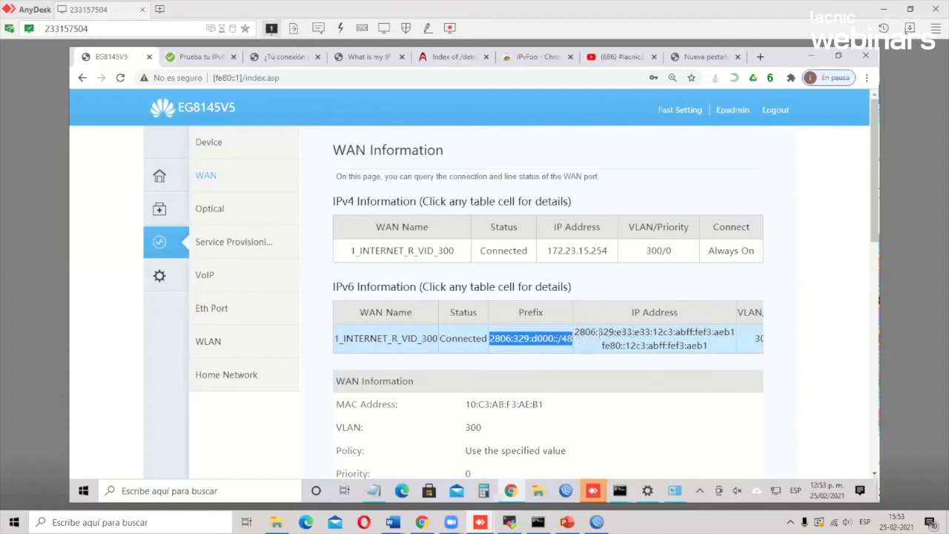
mouse_move(578, 331)
mouse_down()
mouse_move(651, 332)
mouse_move(575, 332)
mouse_up()
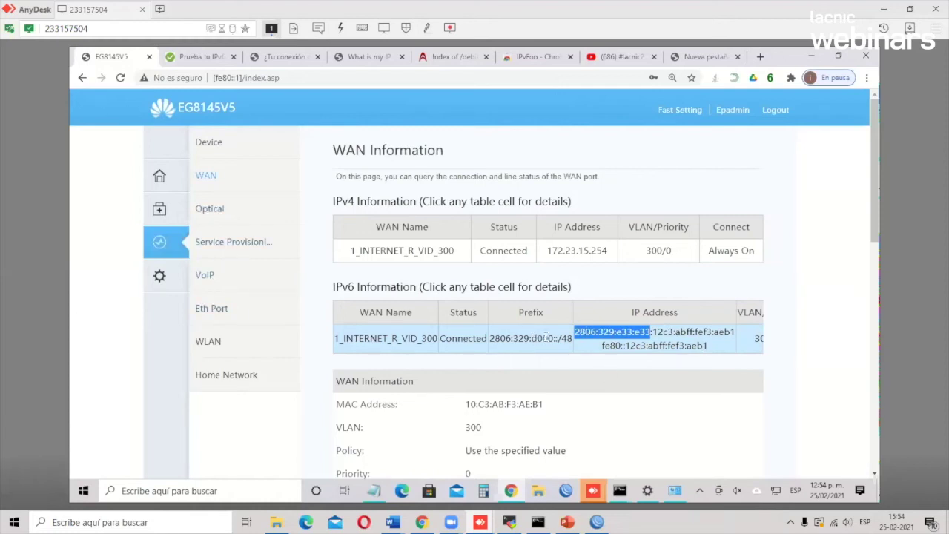
drag(573, 339, 489, 345)
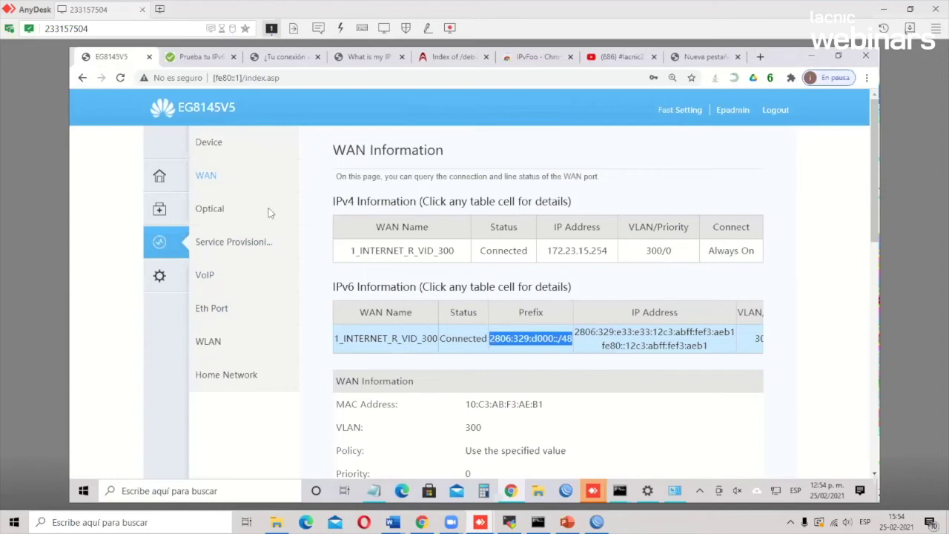
- Open the LAN DHCPv6 server configuration and examine the interface address, child prefix mask, DNS and resource allocation settings
click(162, 278)
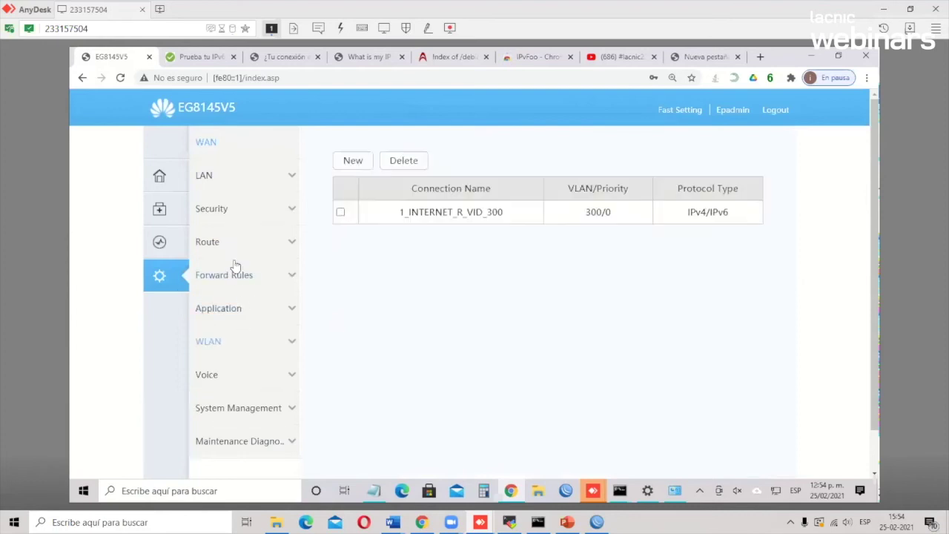
click(224, 184)
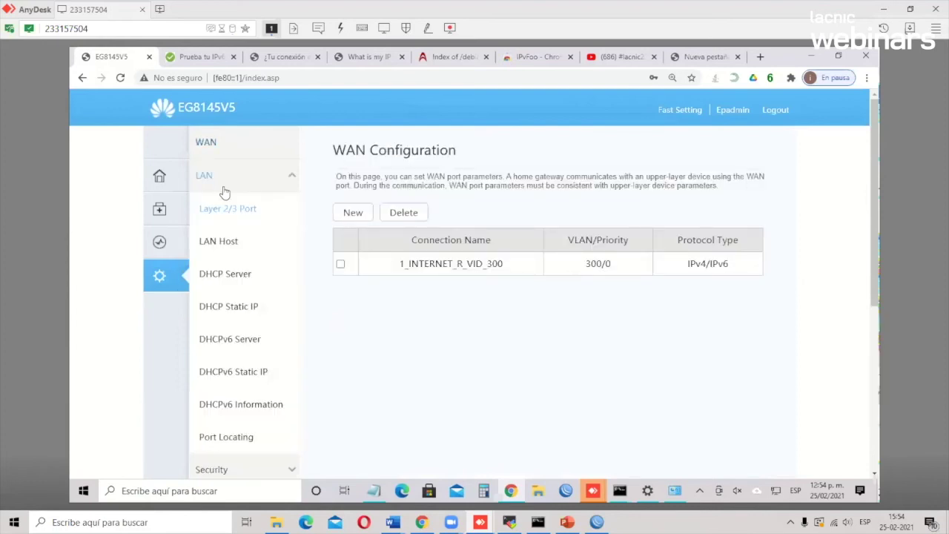
click(245, 347)
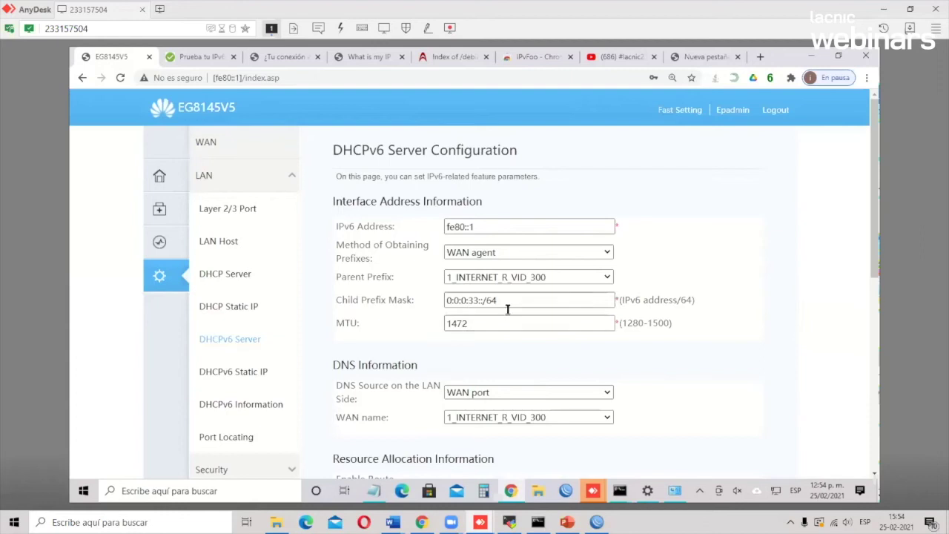
double_click(471, 300)
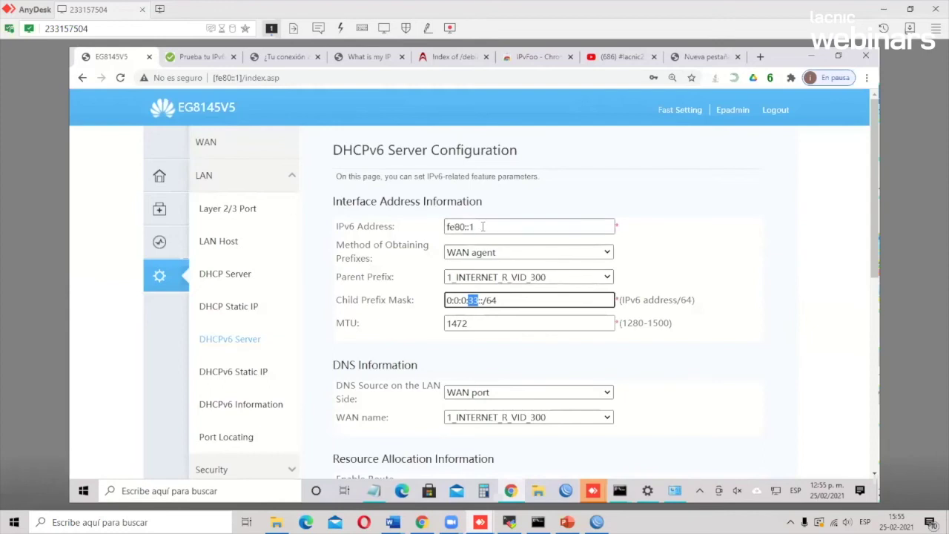
drag(483, 227, 442, 227)
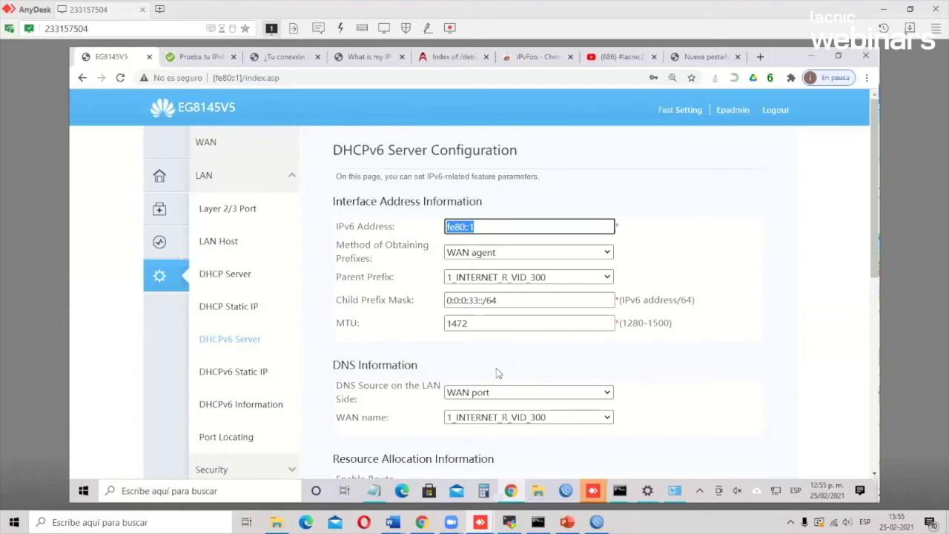
scroll(490, 386, down, 2)
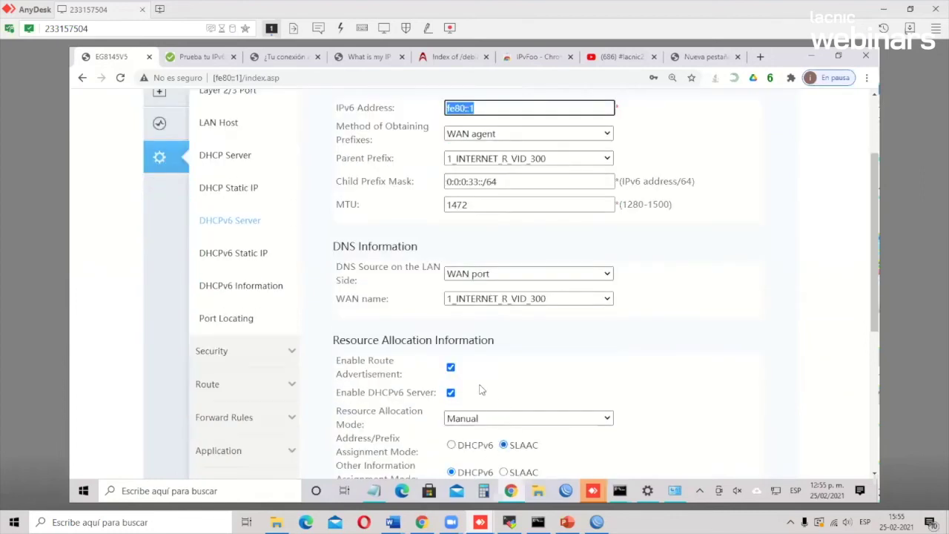
scroll(483, 390, down, 2)
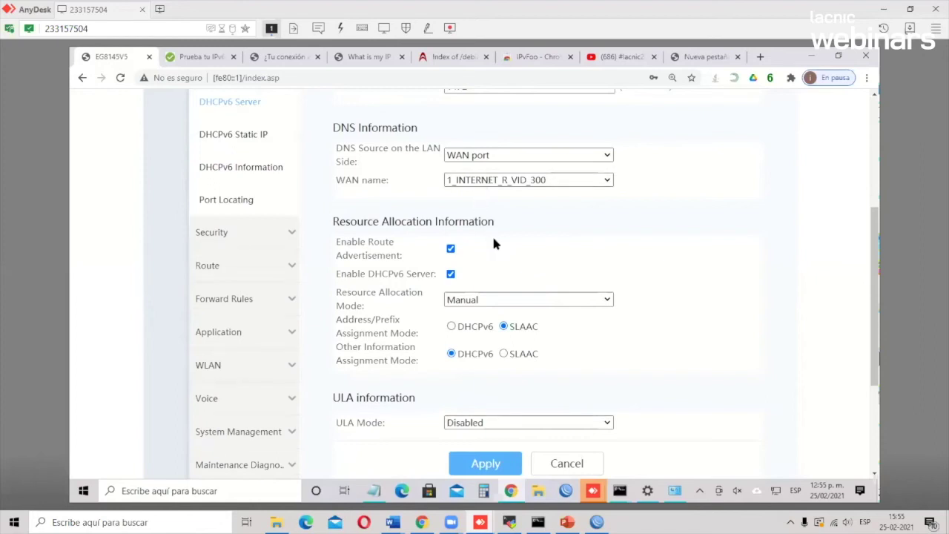
scroll(494, 241, up, 2)
scroll(496, 244, up, 2)
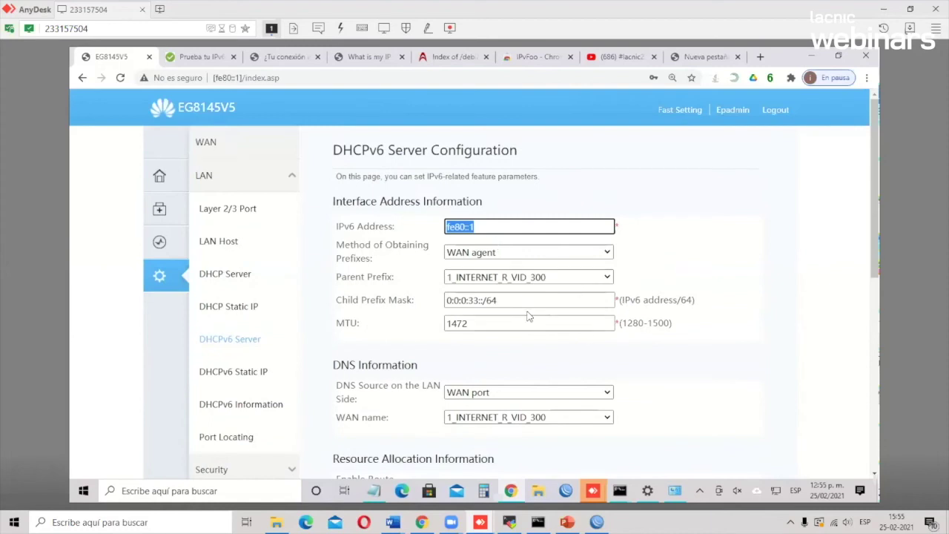
- Bring up the idle command prompt, clear the unfinished ping command and run ipconfig /all
click(620, 490)
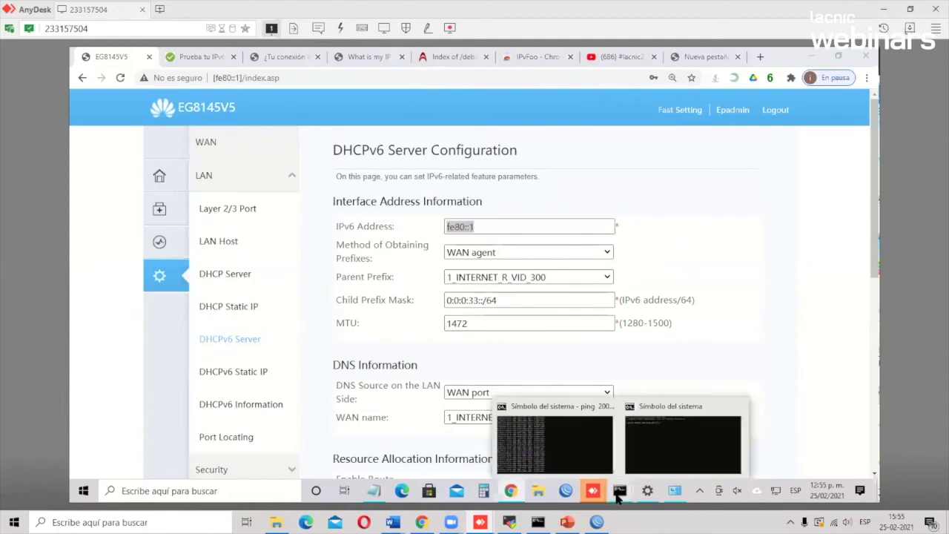
click(685, 451)
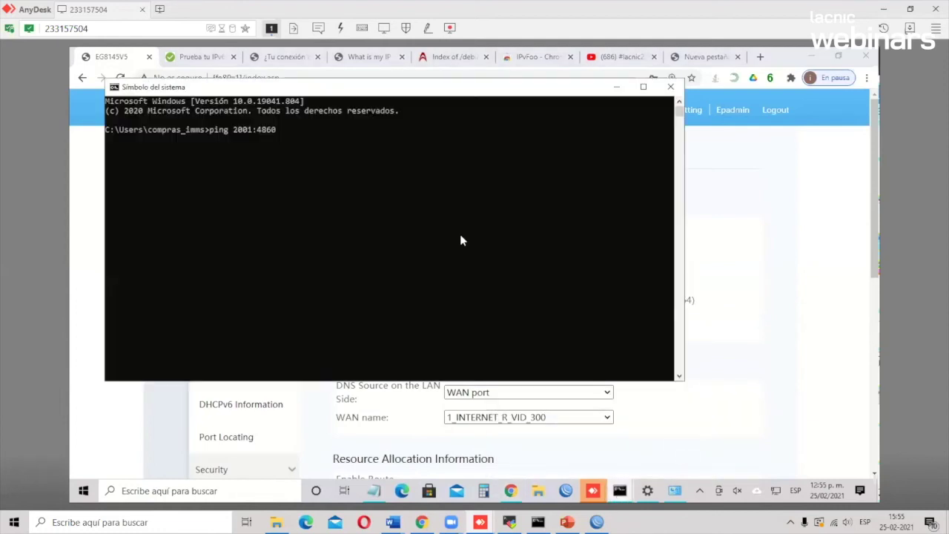
drag(455, 95, 515, 104)
key(BackSpace)
key(BackSpace)
key(BackSpace)
key(BackSpace)
key(BackSpace)
key(BackSpace)
key(BackSpace)
key(BackSpace)
key(BackSpace)
key(BackSpace)
key(BackSpace)
key(BackSpace)
key(BackSpace)
key(BackSpace)
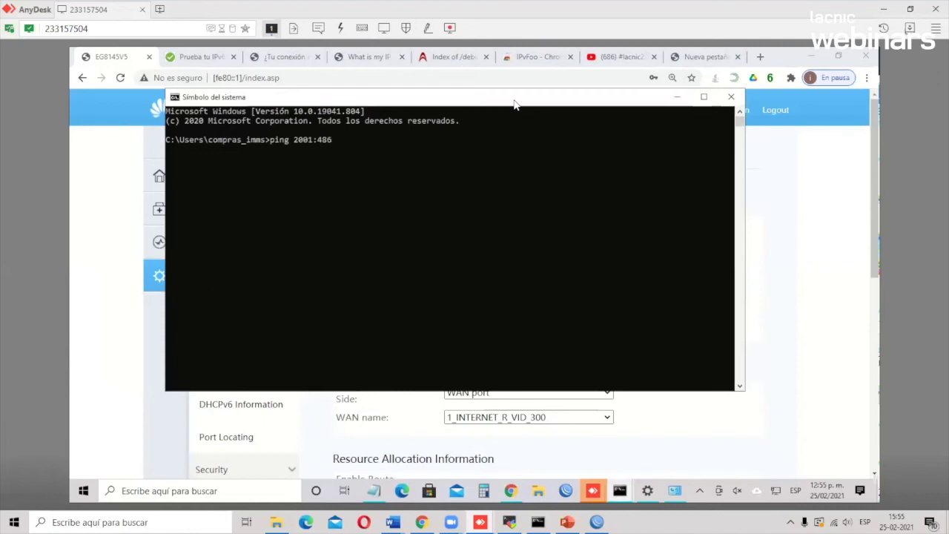
text(ip)
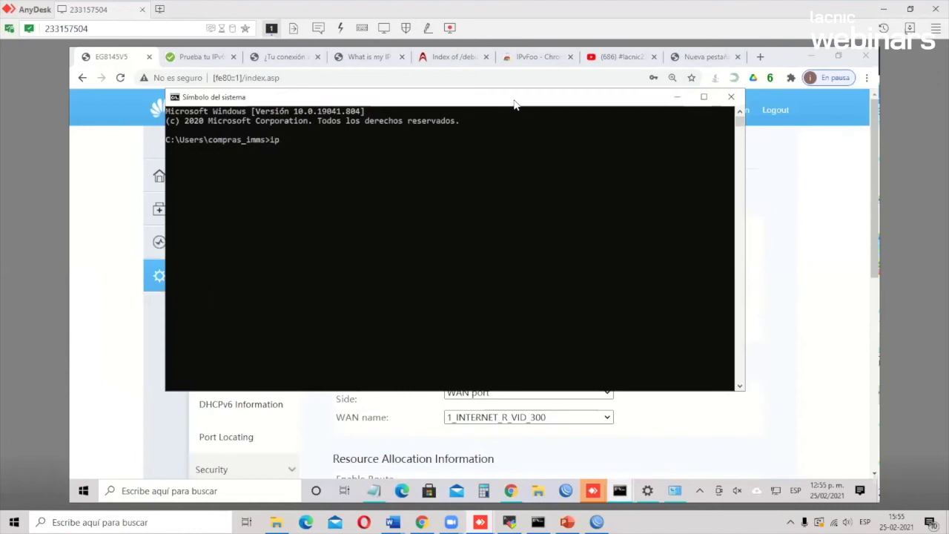
text(config /all)
key(Return)
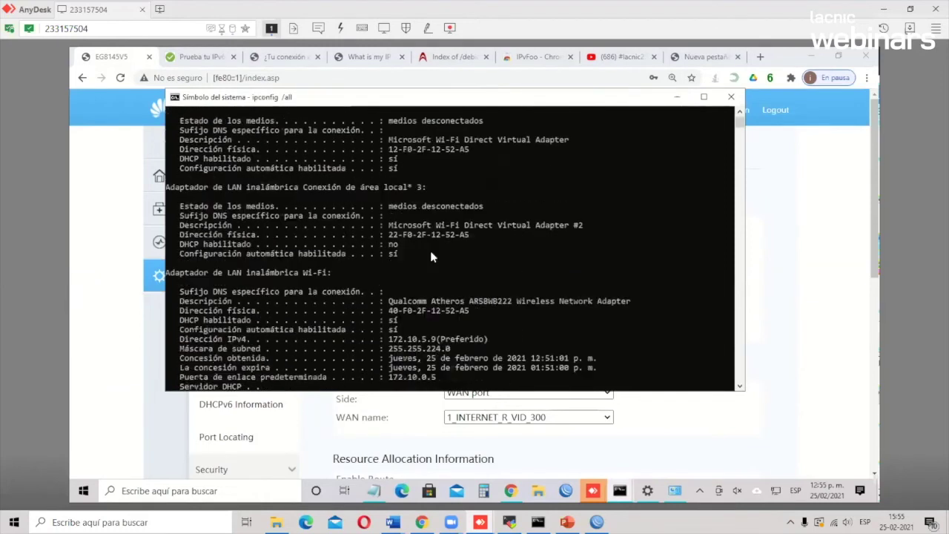
- Examine the Ethernet adapter's IPv6 prefix and interface identifier, default gateway and DNS servers in the ipconfig output
scroll(430, 251, up, 8)
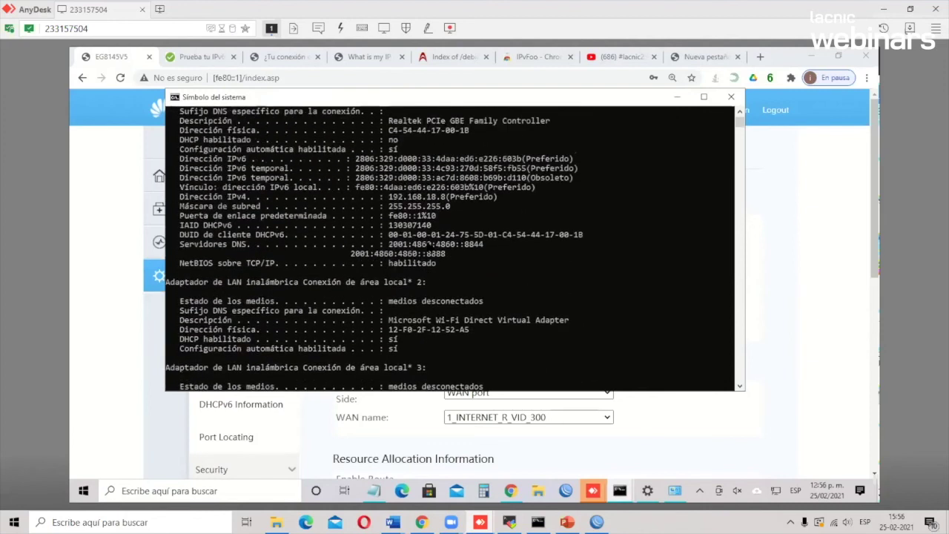
scroll(429, 245, up, 1)
drag(357, 187, 429, 195)
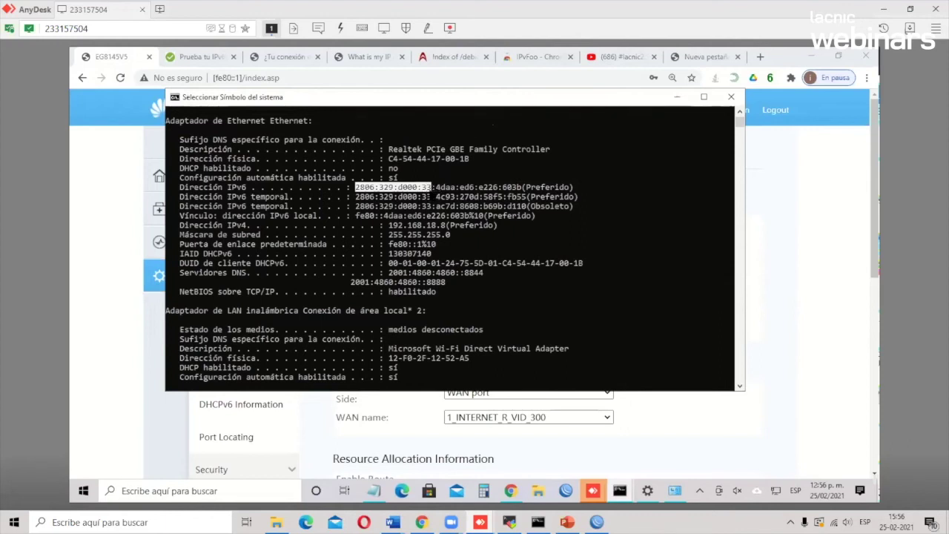
drag(437, 188, 525, 188)
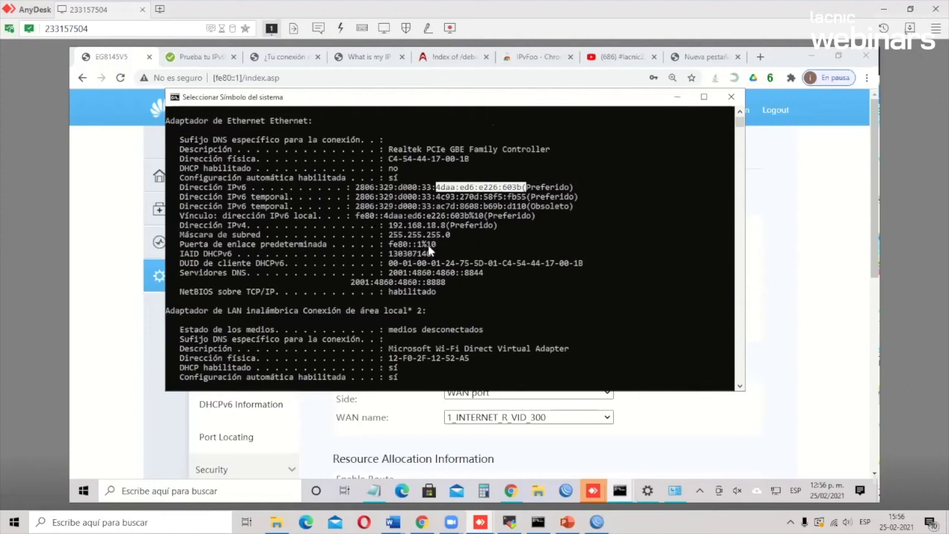
drag(441, 244, 385, 248)
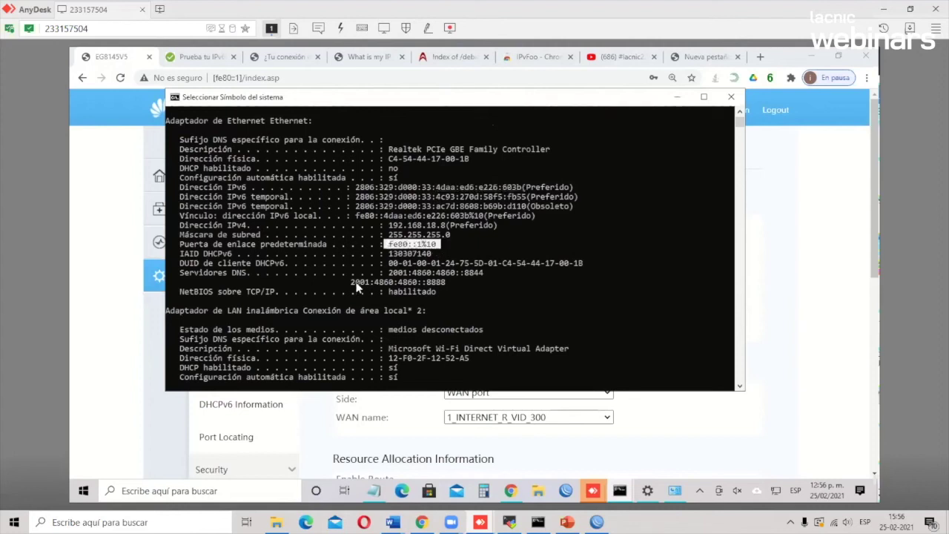
drag(352, 282, 447, 286)
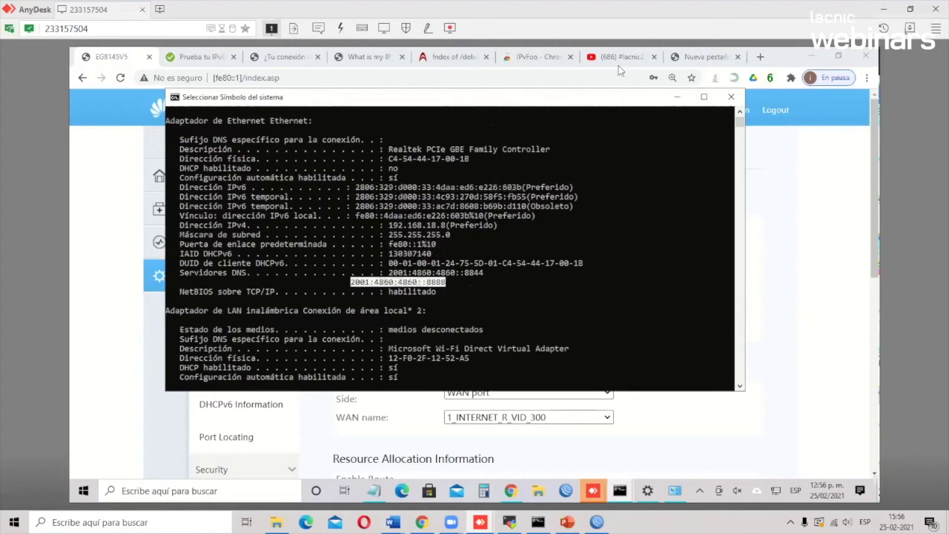
click(509, 220)
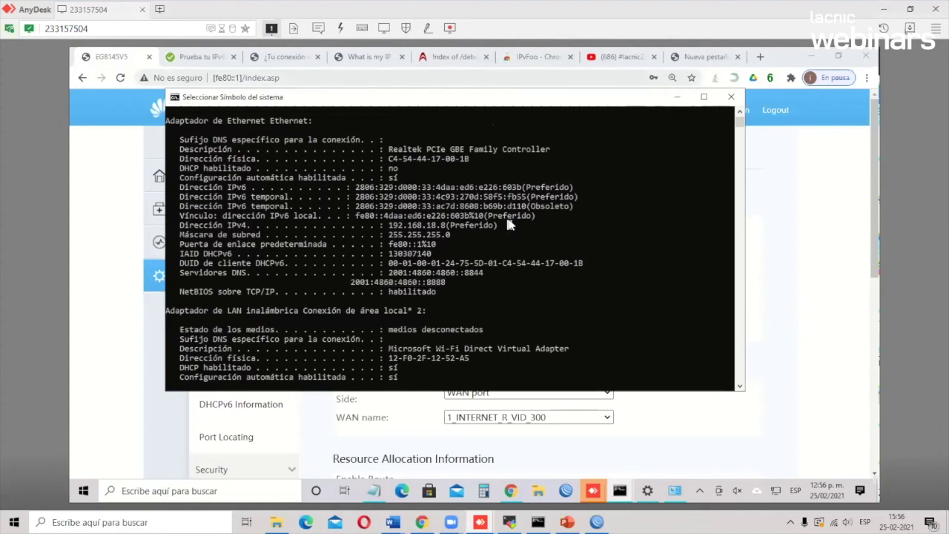
- Check the continuous ping to 2001:4860:4860::8888 in the other command prompt, then minimize both command prompt windows
key(Up)
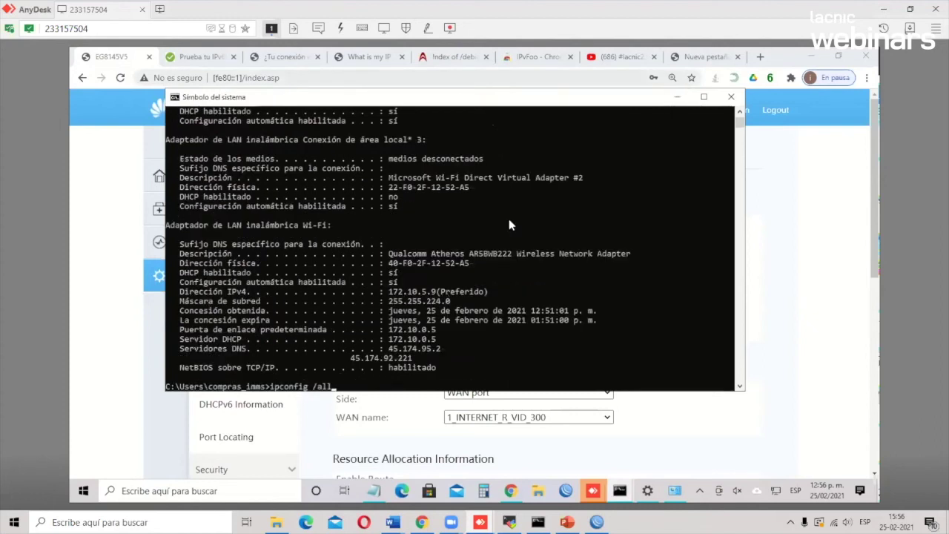
click(620, 490)
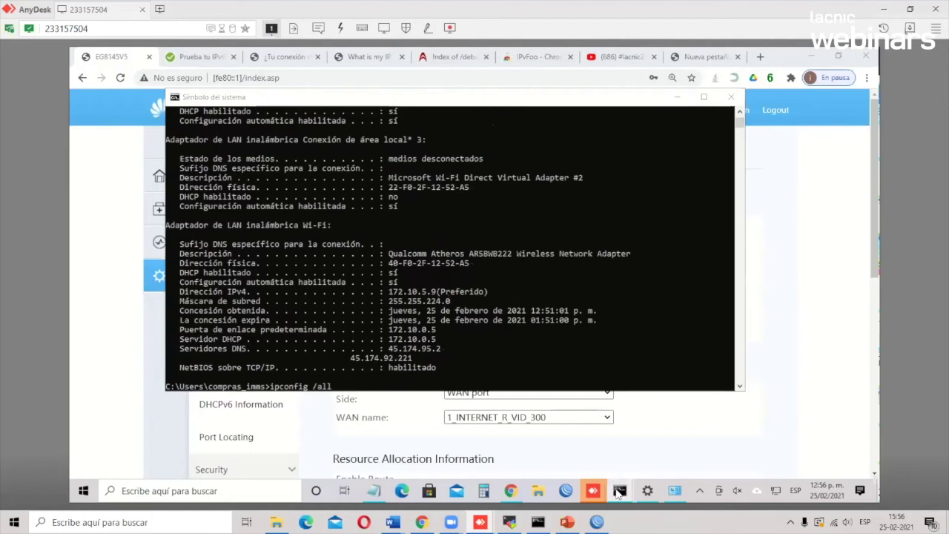
click(568, 449)
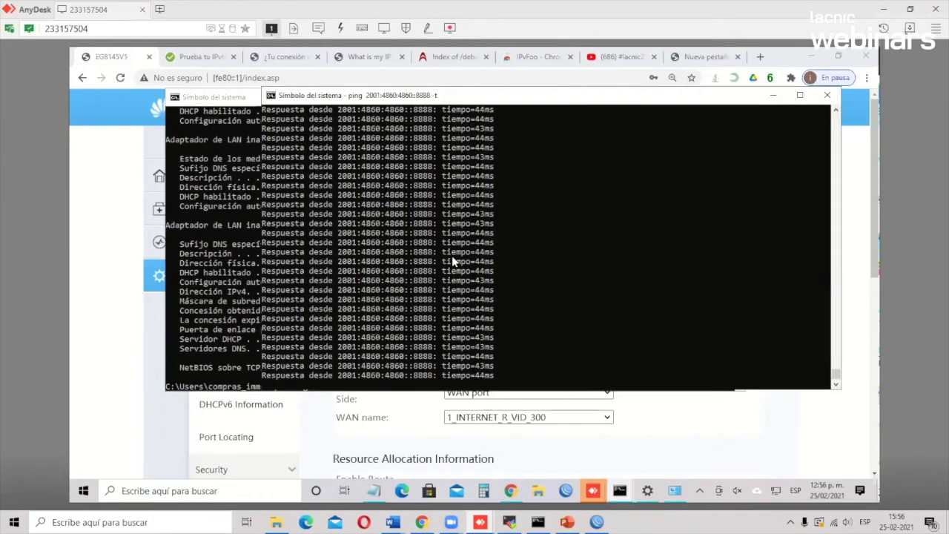
key(alt+Tab)
click(677, 97)
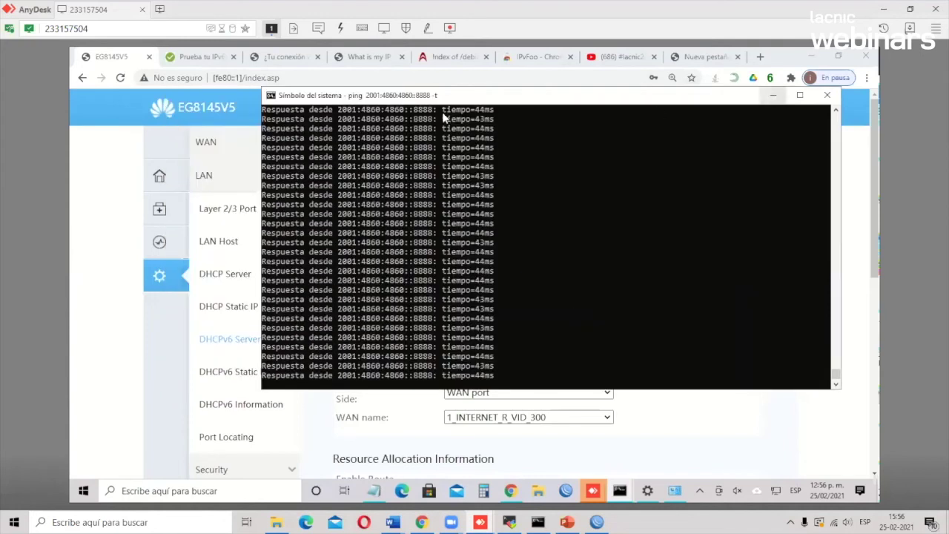
click(773, 95)
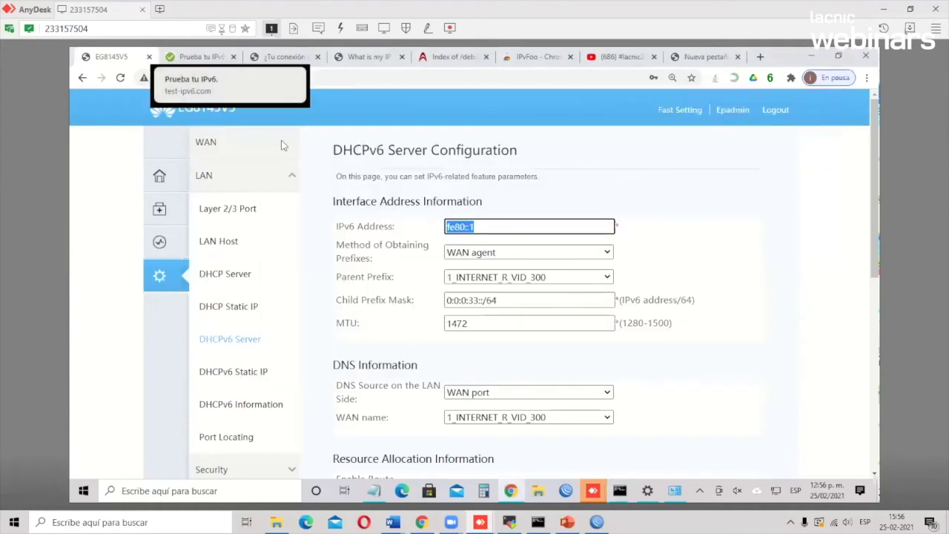
- Rerun the test-ipv6.com connectivity test, examine its reported IPv6 address, and check ipv6test.google.com, dismissing the antivirus alert
click(212, 59)
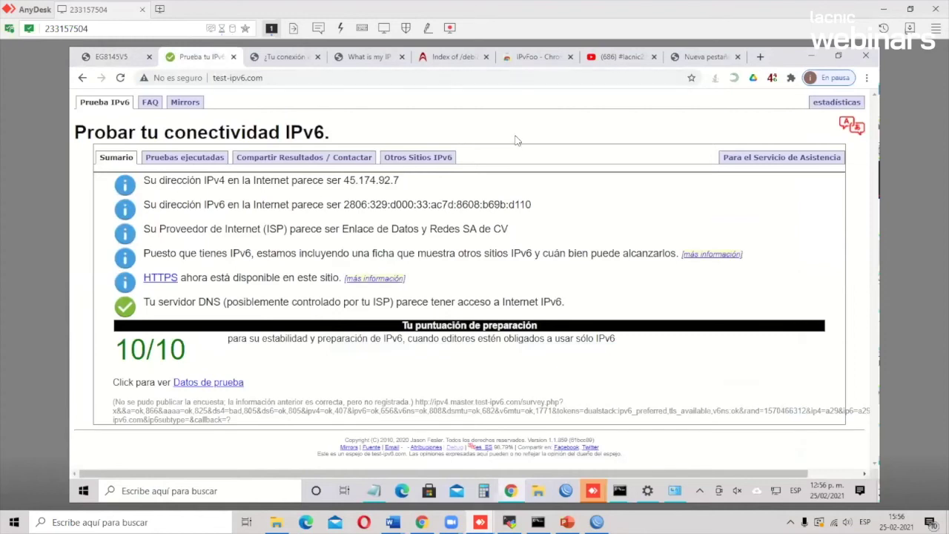
key(F5)
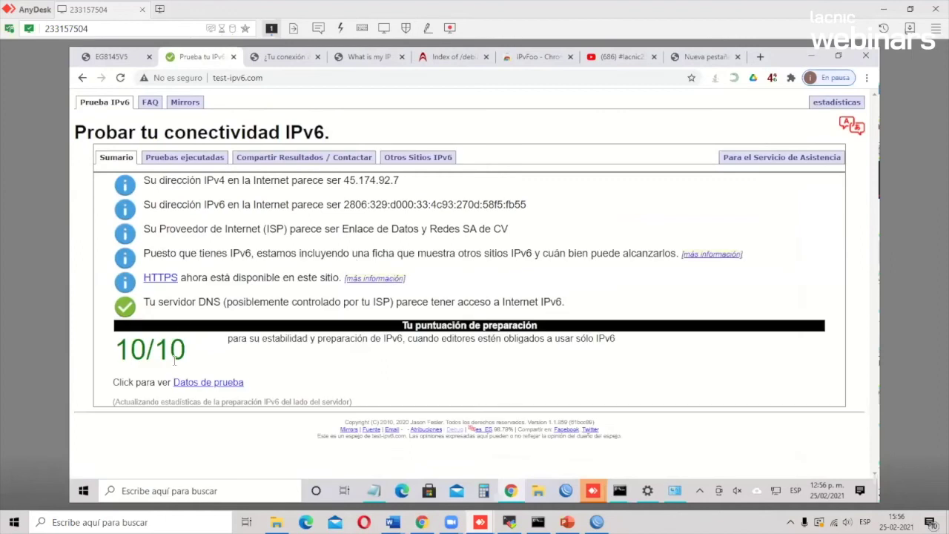
drag(345, 204, 540, 206)
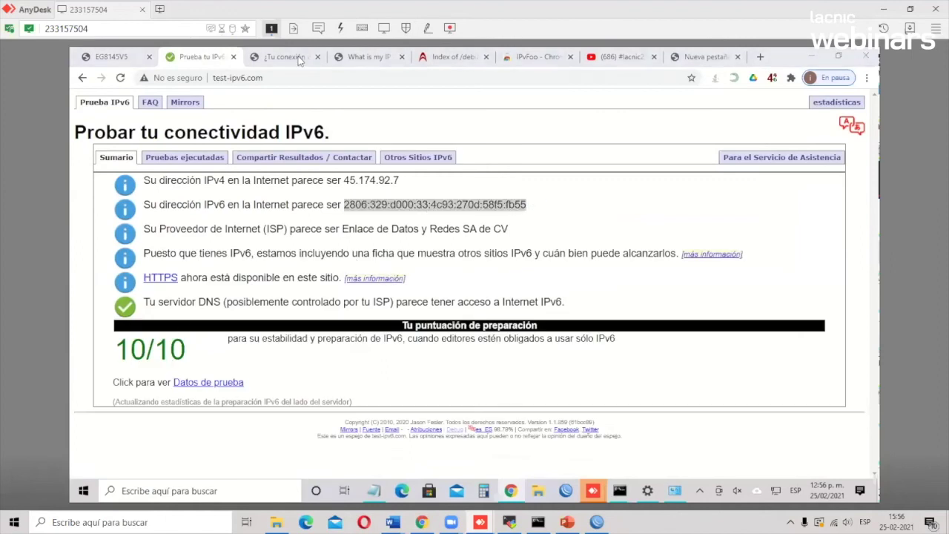
key(ctrl+Tab)
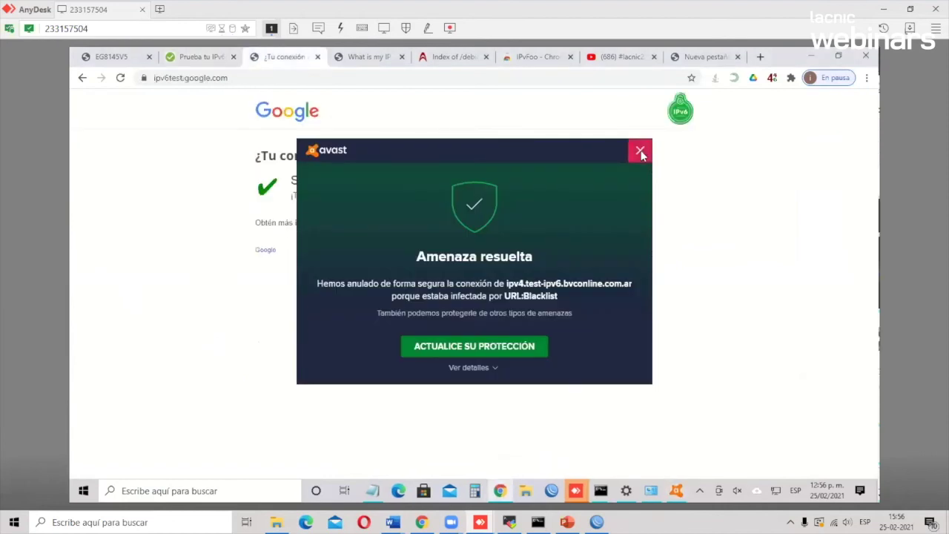
click(640, 150)
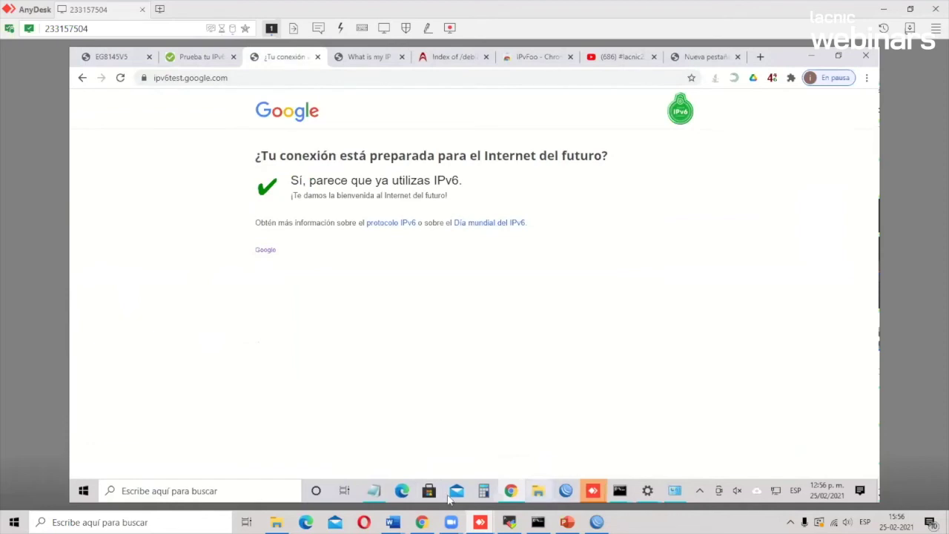
- Review the test site list in the Notepad notes and check the connection address on whatismyv6.com, dismissing the antivirus alert
click(376, 495)
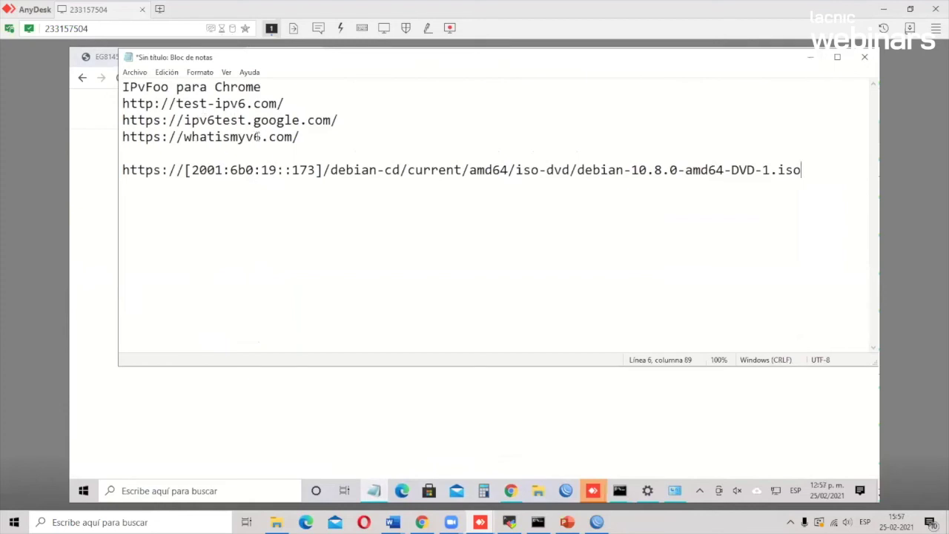
click(813, 58)
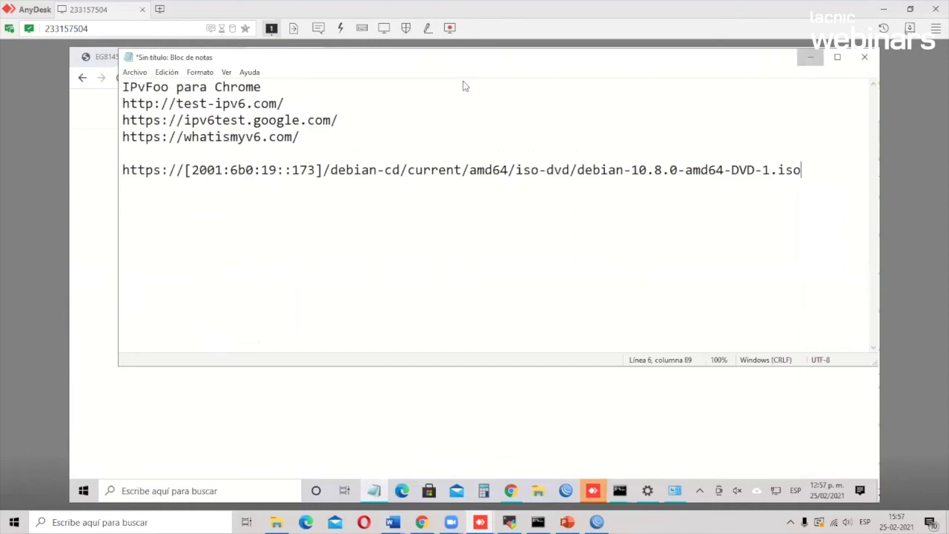
click(371, 59)
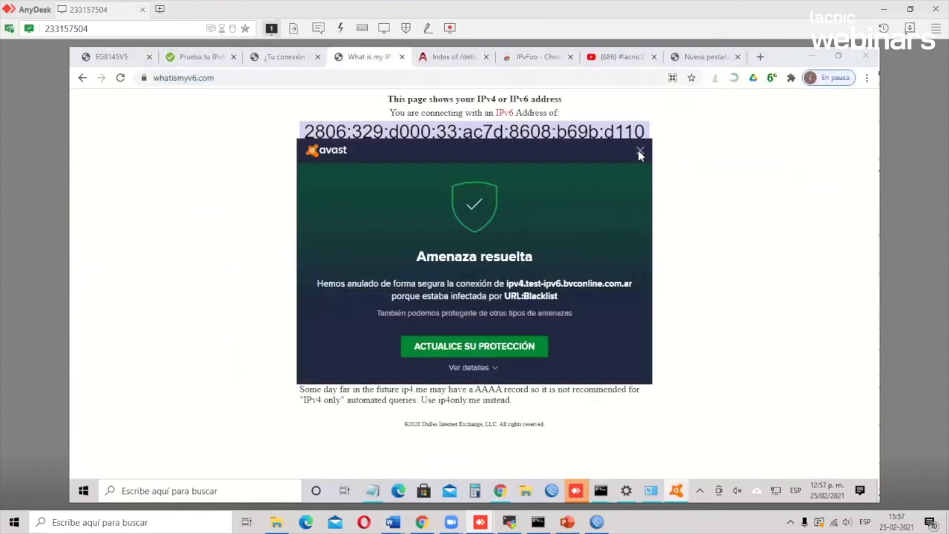
click(641, 150)
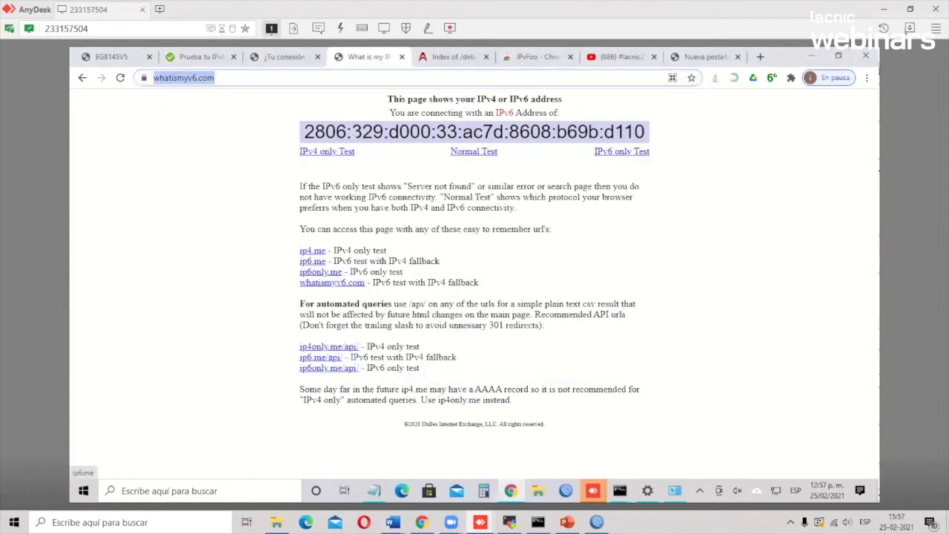
- Start downloading debian-10.8.0-amd64-DVD-1.iso from the Debian mirror page opened by its IPv6 address
click(455, 58)
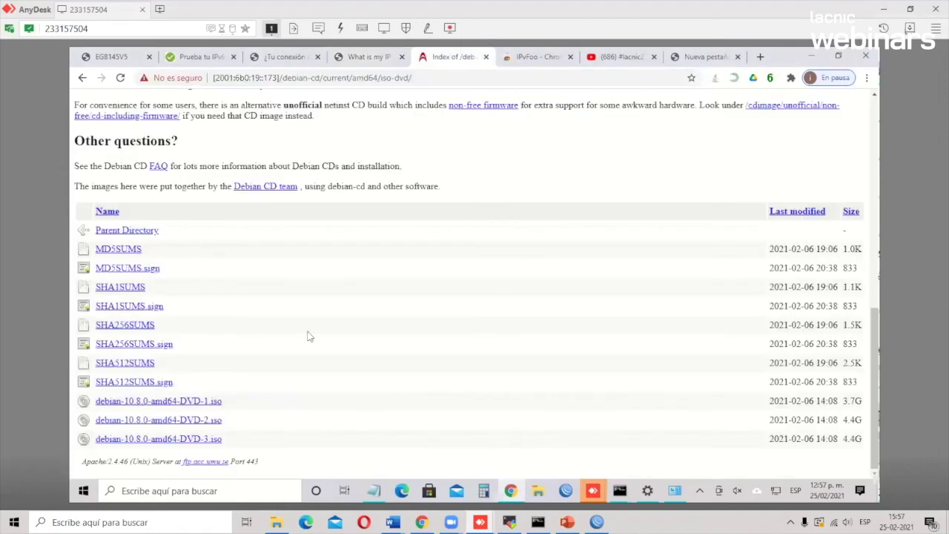
click(200, 404)
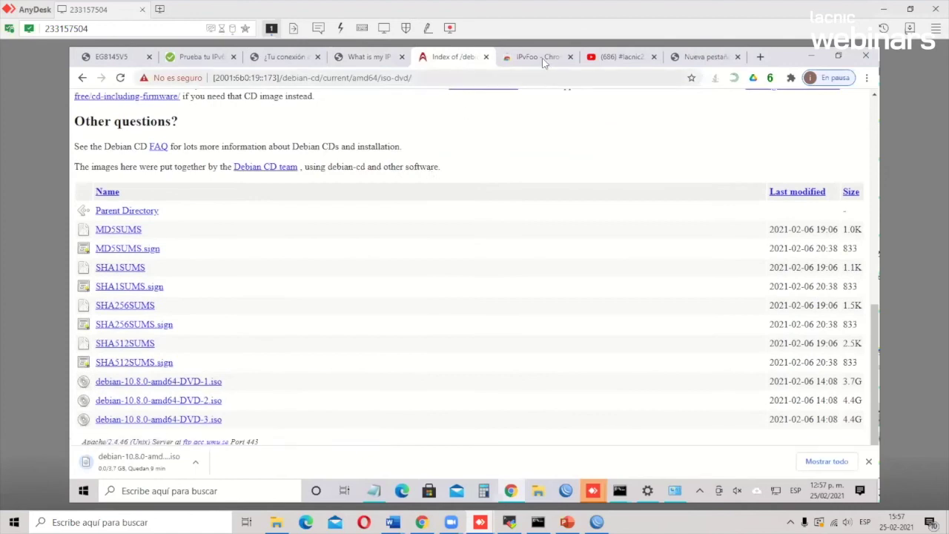
- View the IPvFoo extension's store page, then show the LACNIC IPv6 video on YouTube and pause it
click(539, 58)
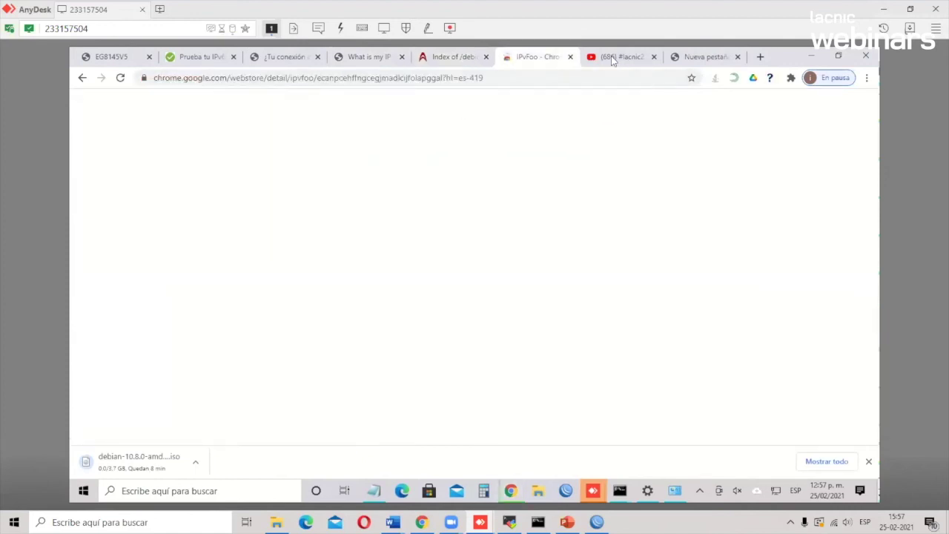
click(611, 58)
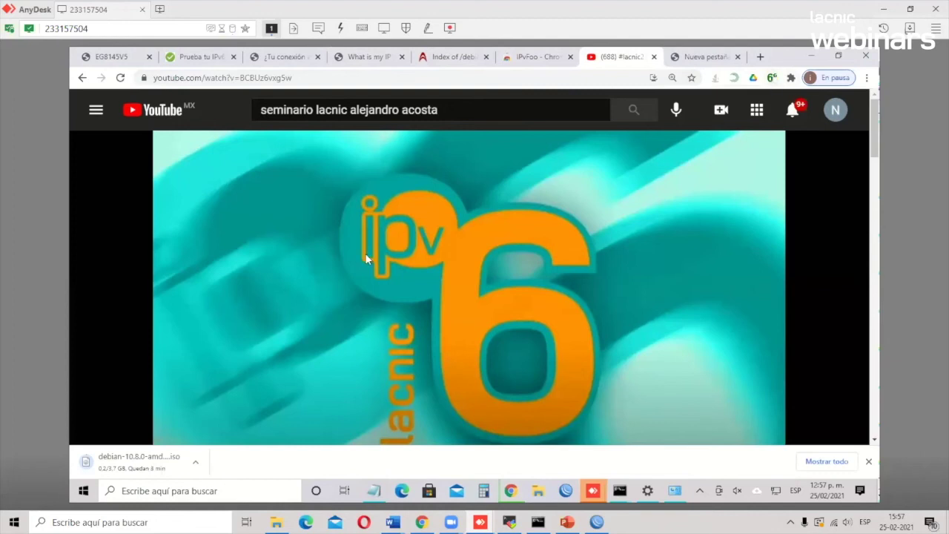
click(408, 333)
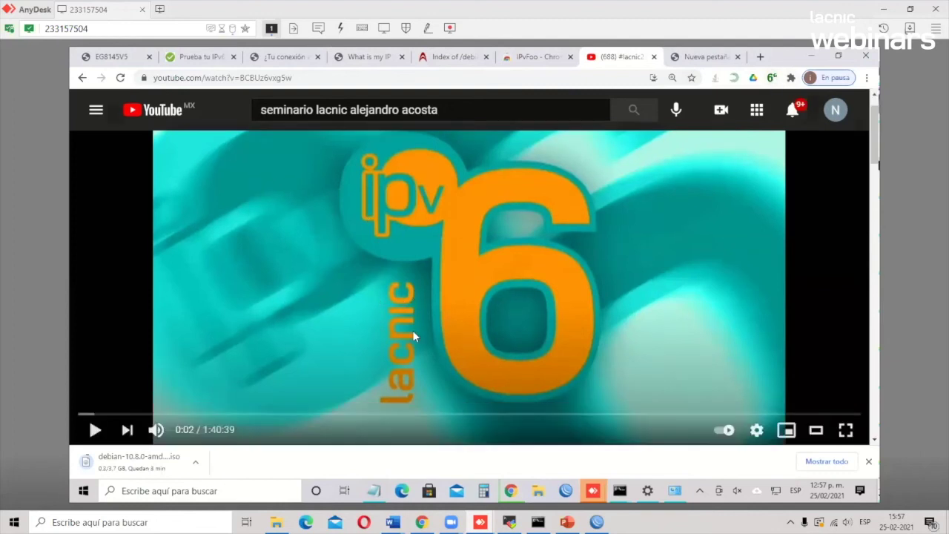